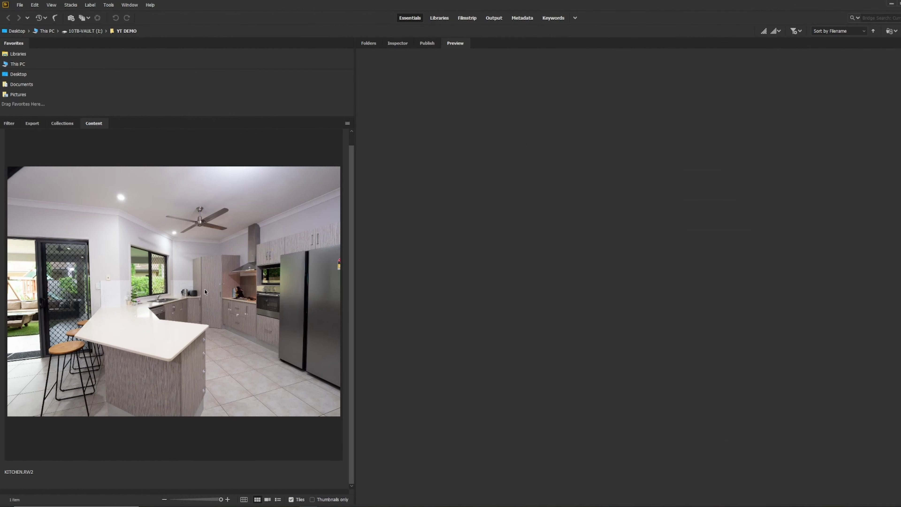
- Open KITCHEN.RW2 in Camera Raw and set its exposure to +0.35 and highlights to -19
click(324, 315)
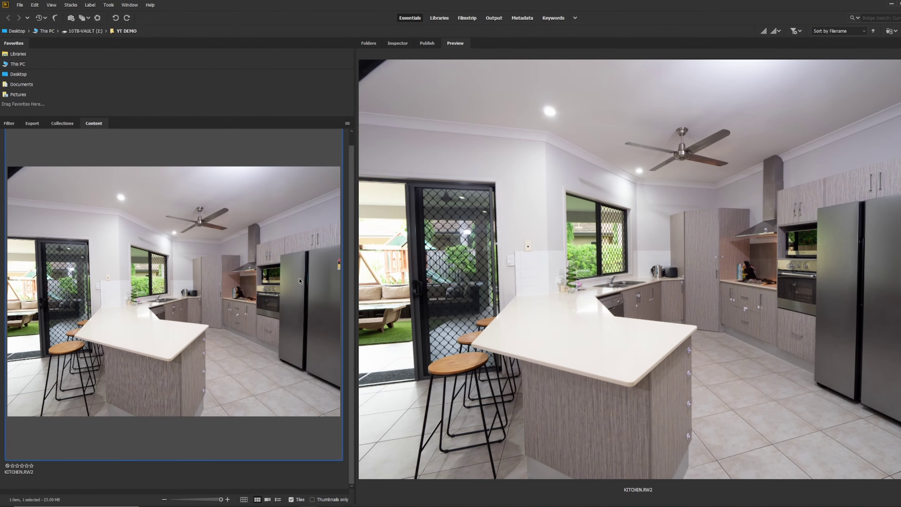
double_click(214, 280)
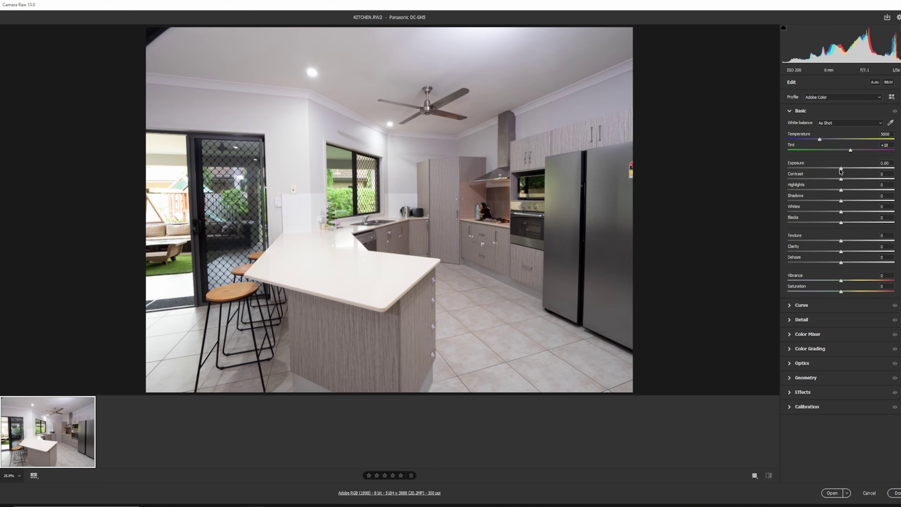
drag(843, 169, 847, 171)
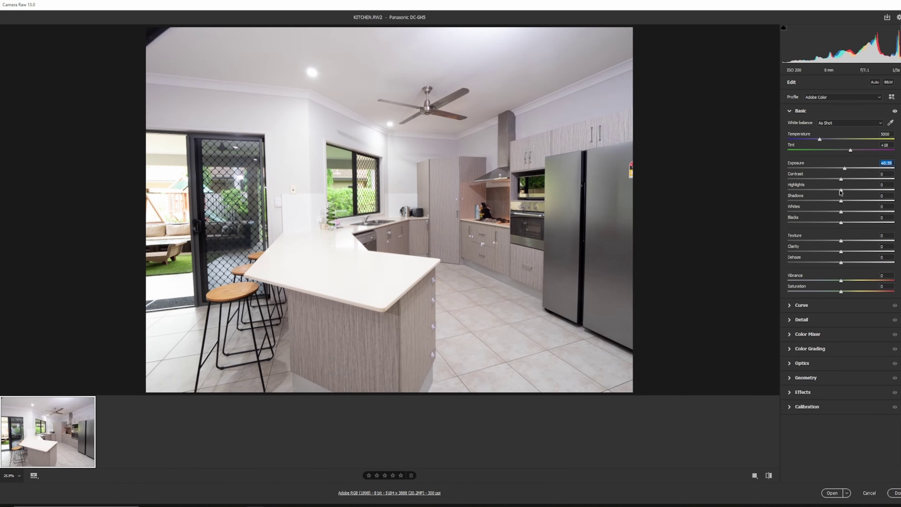
drag(841, 191, 830, 195)
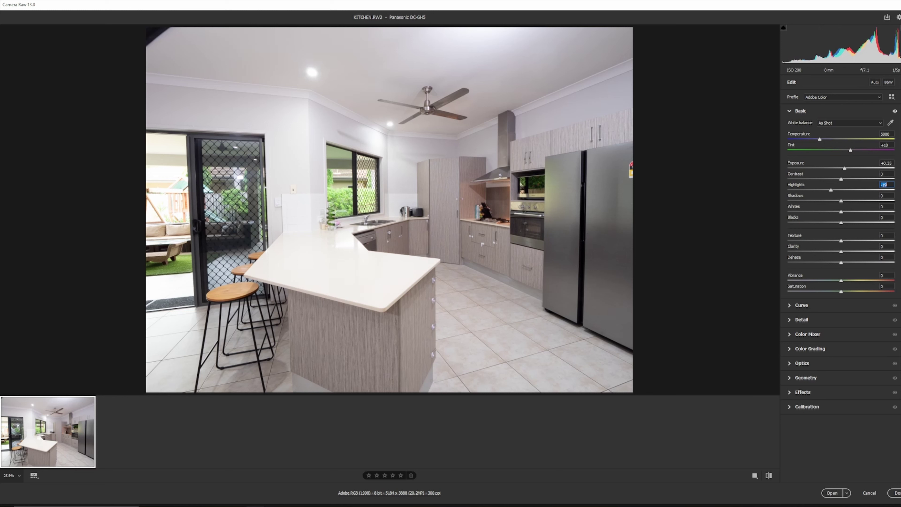
- Set the photo's exposure to +0.45, clarity to +24, shadows to +37, tint to +8 and saturation to -15
drag(841, 252, 850, 252)
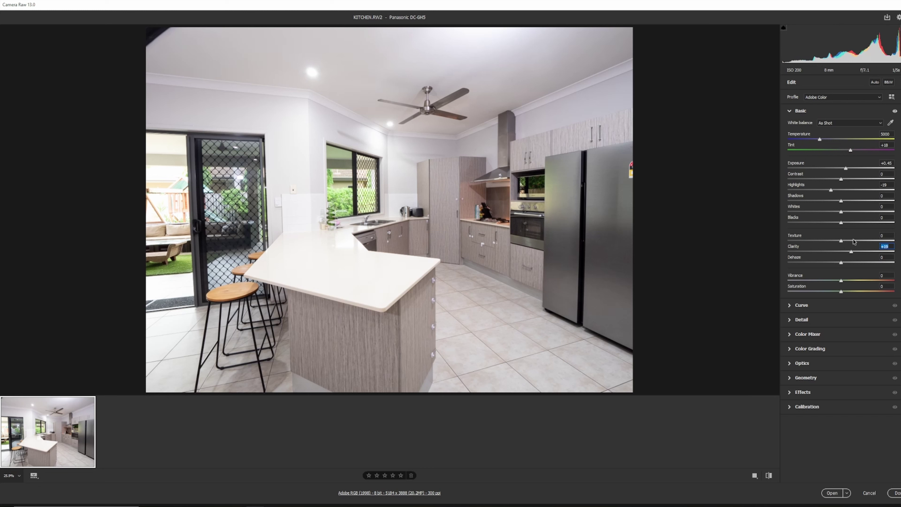
drag(851, 253, 852, 254)
drag(853, 252, 854, 252)
drag(842, 201, 862, 201)
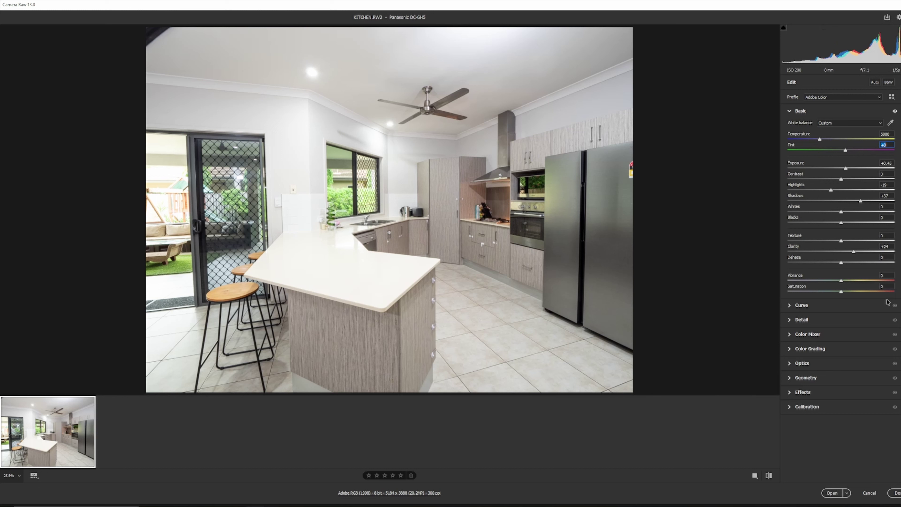
drag(842, 292, 835, 291)
- Increase the saturation of the greens in the Color Mixer and return to the Basic adjustments
click(812, 335)
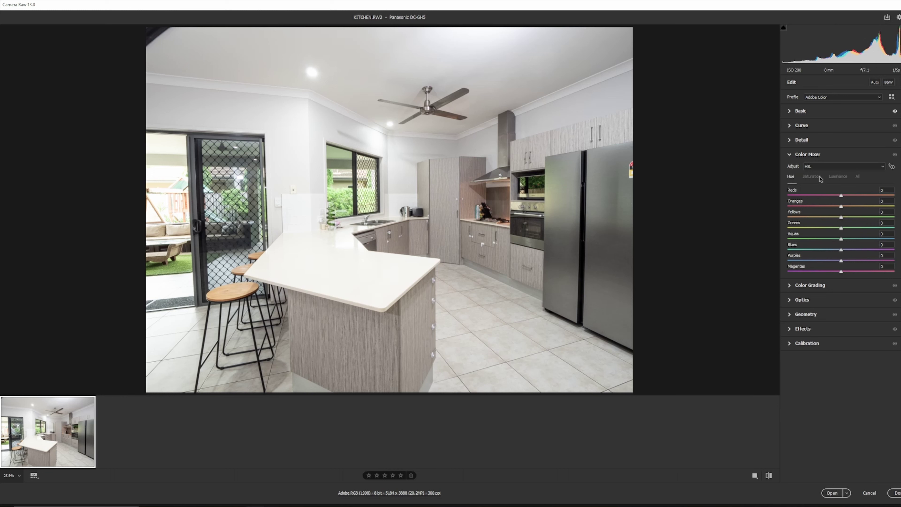
click(837, 177)
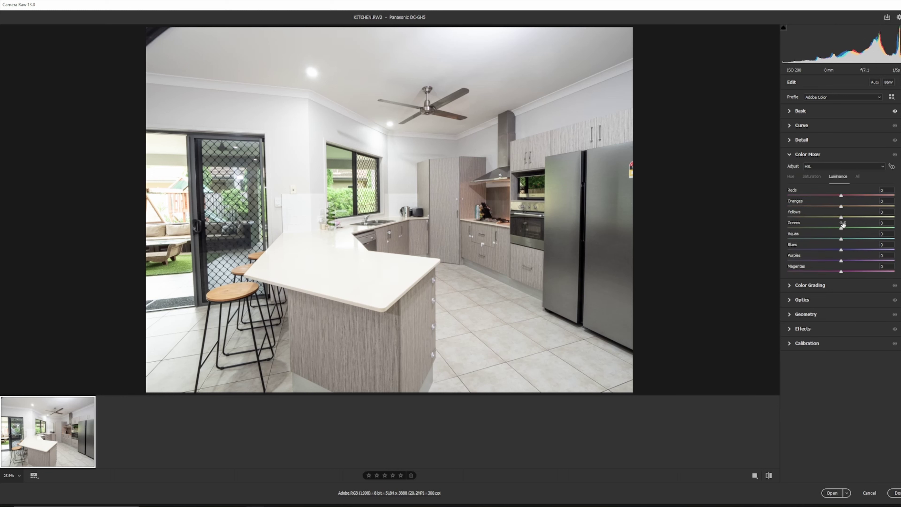
click(812, 177)
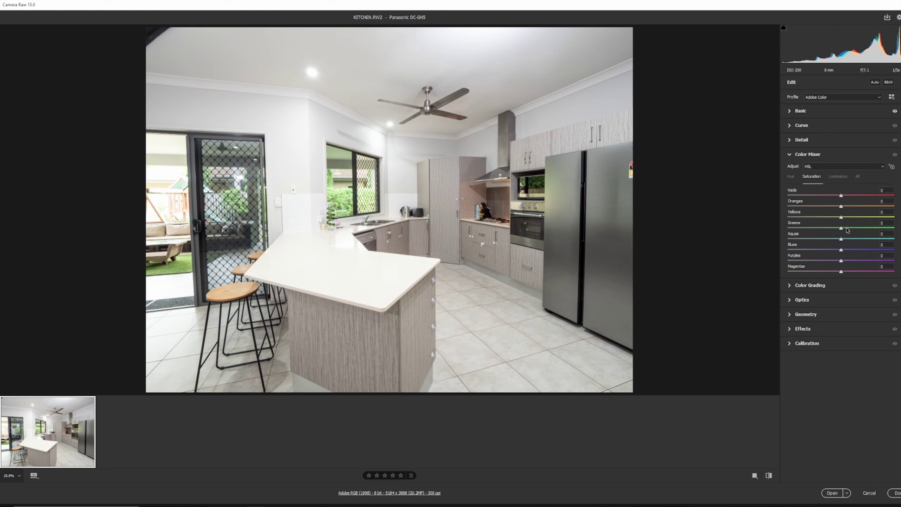
drag(842, 229, 873, 237)
click(821, 112)
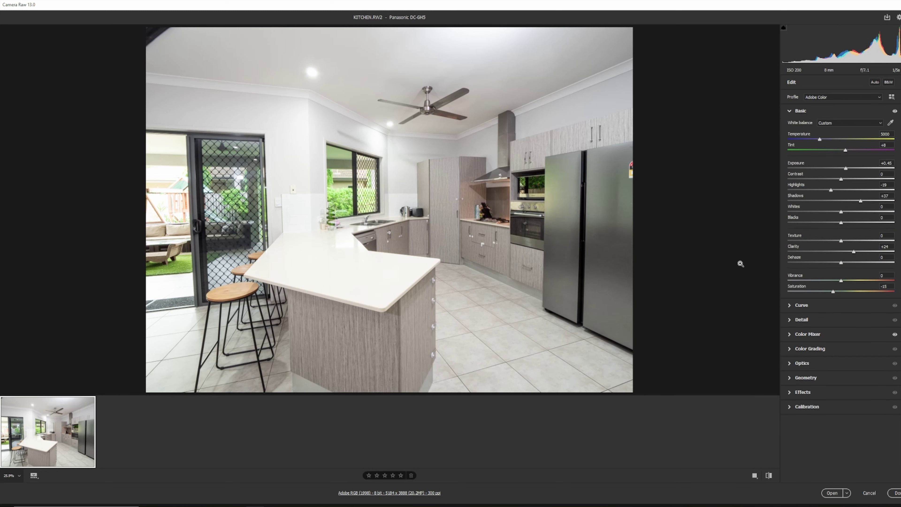
- Paint a size 25 adjustment brush mask over the bright ceiling area above the fan
scroll(431, 151, down, 1)
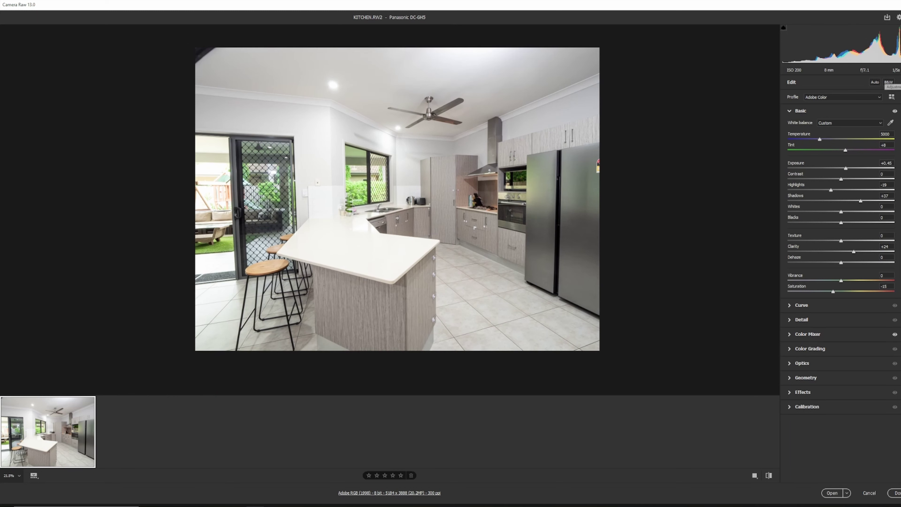
click(897, 87)
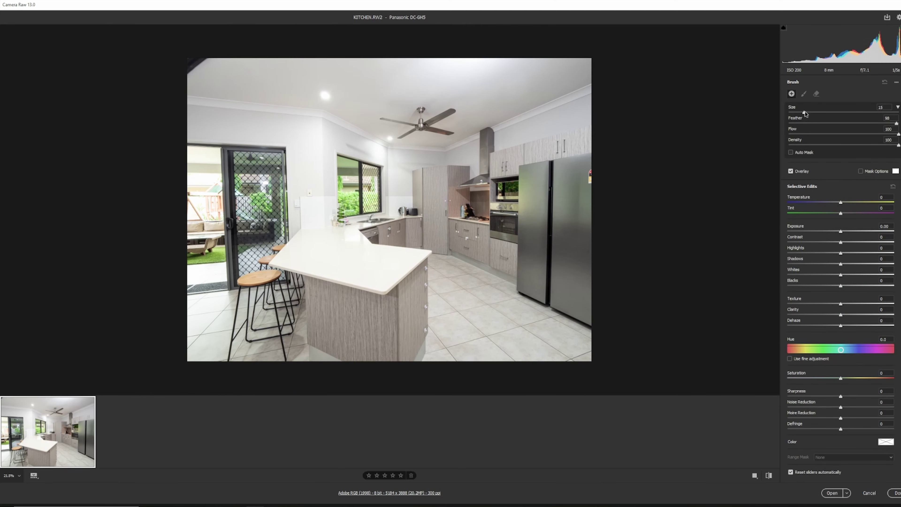
drag(803, 112, 806, 112)
drag(806, 112, 815, 112)
drag(439, 32, 470, 62)
- Set the ceiling brush adjustment to highlights -100, exposure -0.25, whites -23, temperature +13 and clarity -24, and leave the brush
mouse_move(840, 254)
mouse_down()
mouse_move(814, 254)
mouse_move(796, 273)
mouse_move(808, 275)
mouse_up()
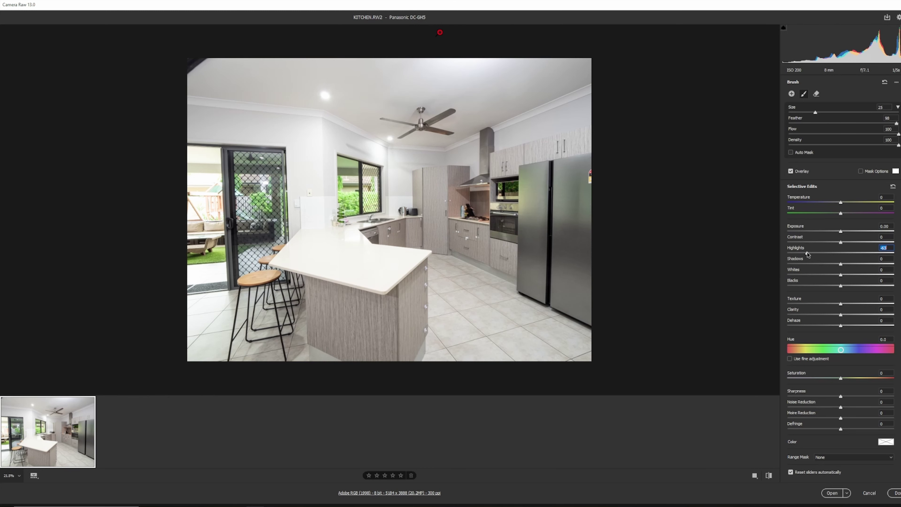
drag(807, 254, 786, 253)
drag(841, 231, 838, 232)
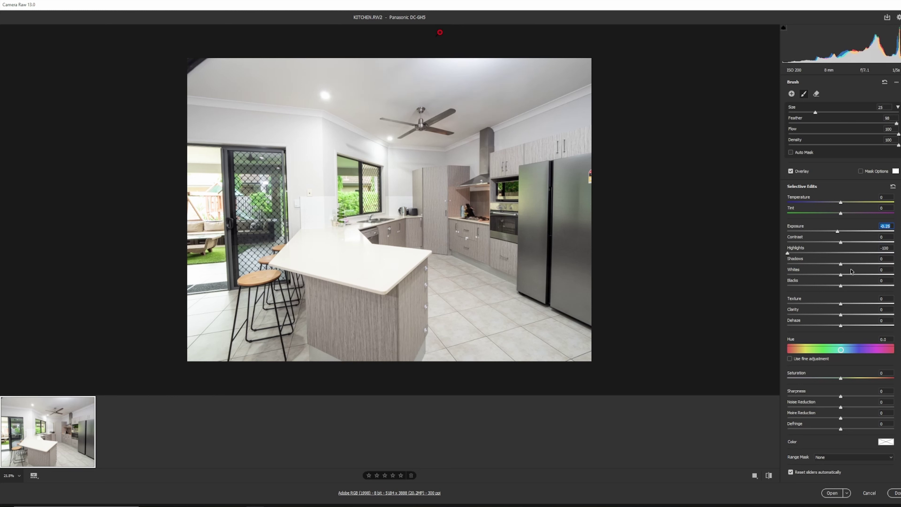
drag(842, 276, 829, 276)
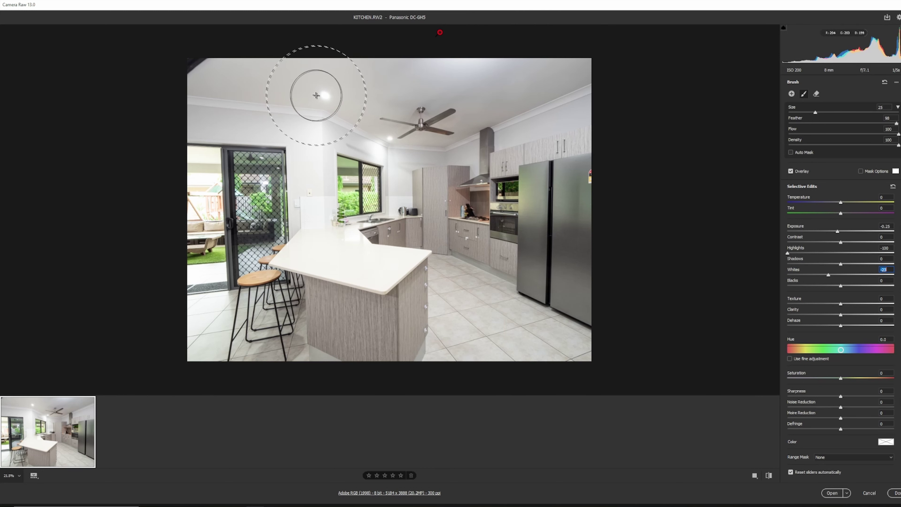
drag(844, 203, 847, 203)
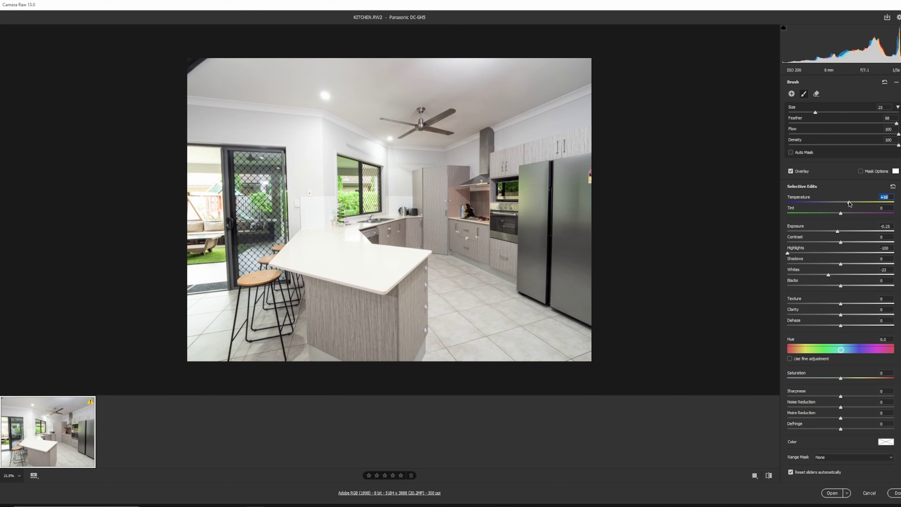
drag(849, 203, 848, 203)
mouse_move(840, 314)
mouse_down()
mouse_move(804, 315)
mouse_move(834, 327)
mouse_move(821, 328)
mouse_up()
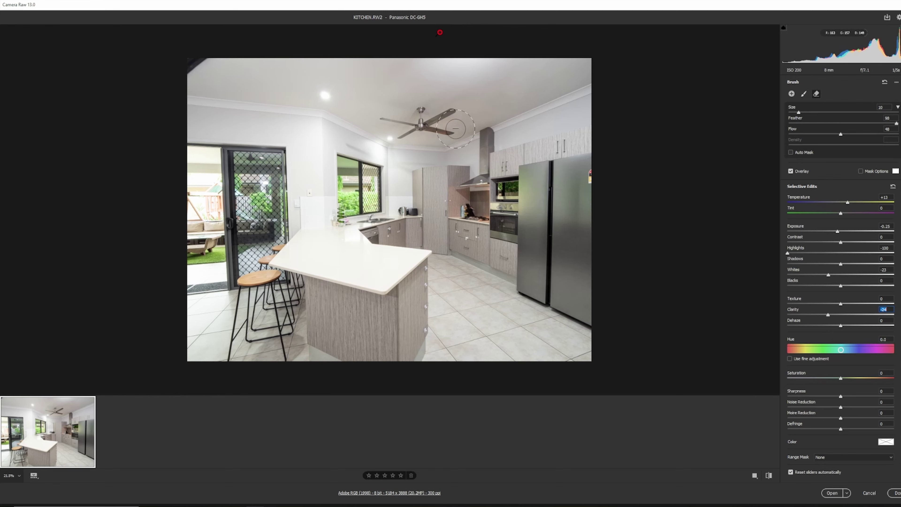
key(e)
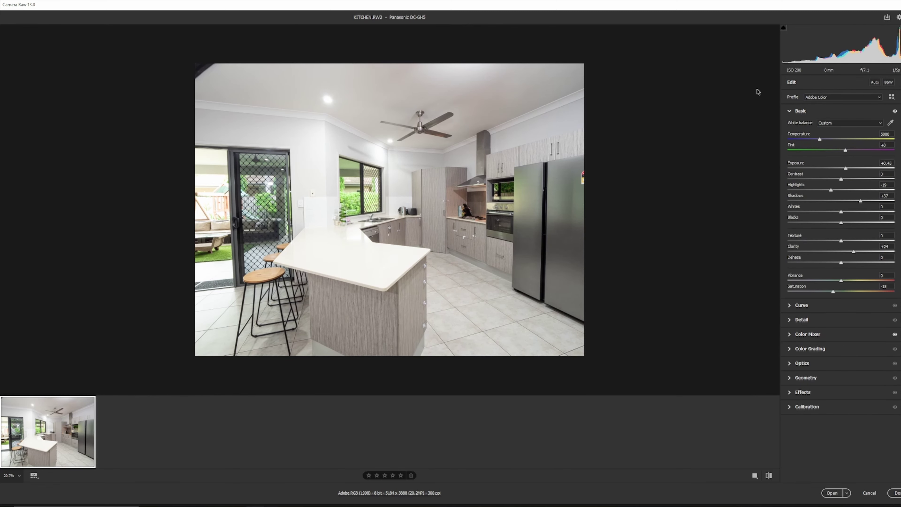
- Paint a new brush mask starting at the ceiling's left corner, with temperature -5 and saturation -48
key(k)
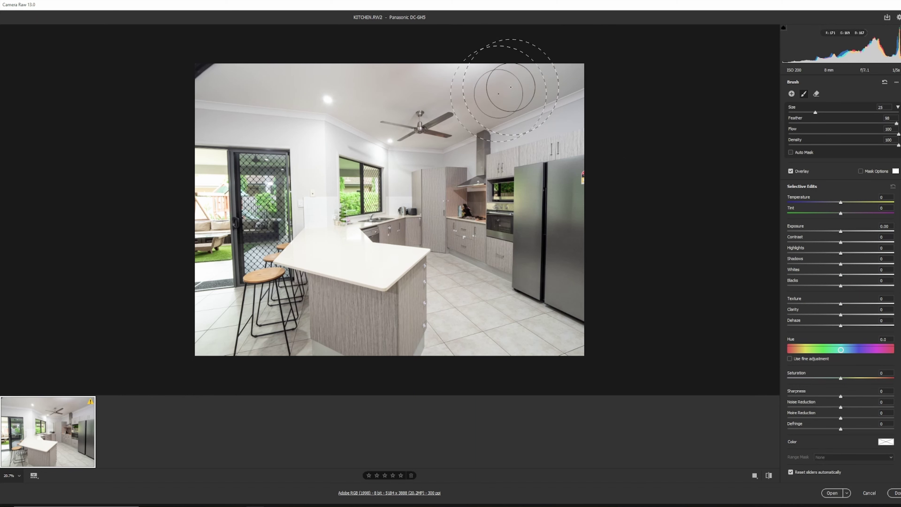
drag(212, 91, 256, 77)
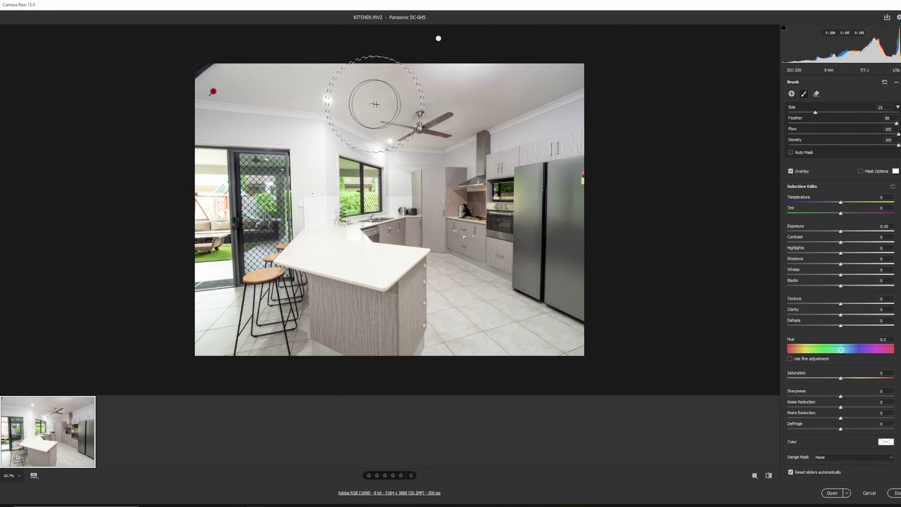
drag(841, 202, 838, 203)
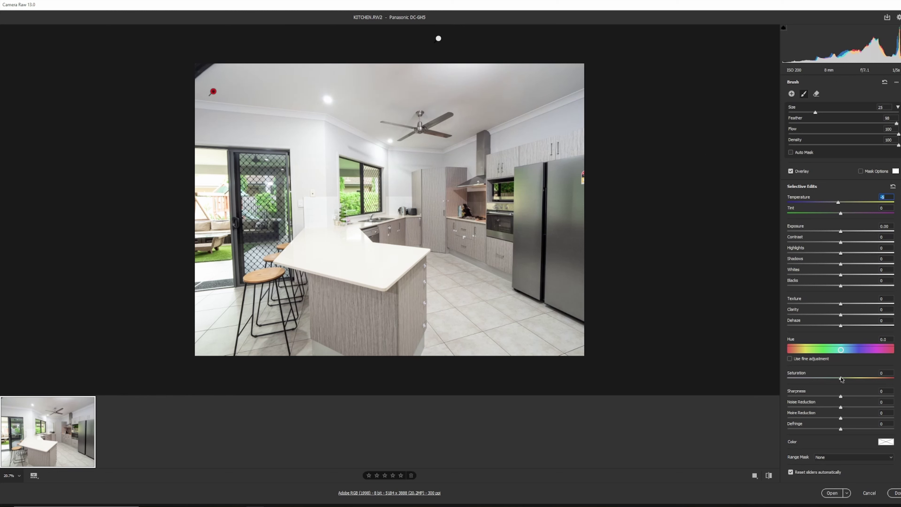
drag(842, 379, 834, 380)
drag(829, 381, 815, 379)
- Set this ceiling mask to shadows +49, clarity -20, saturation -59 and noise reduction +42, and raise its sharpness
drag(842, 264, 866, 264)
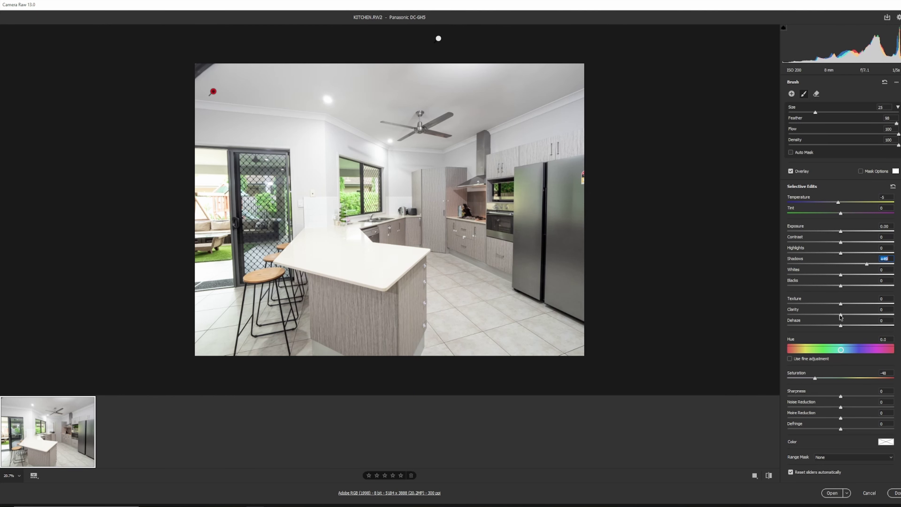
drag(840, 314, 829, 313)
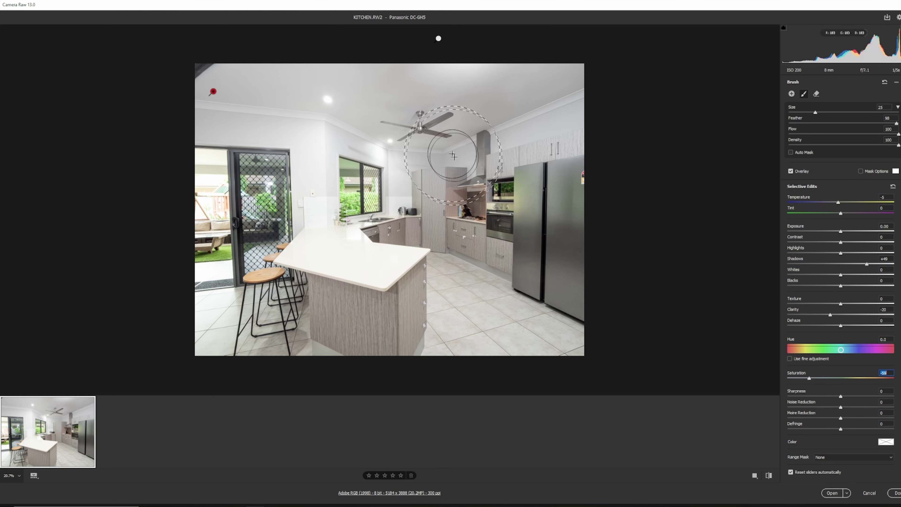
drag(840, 406, 864, 410)
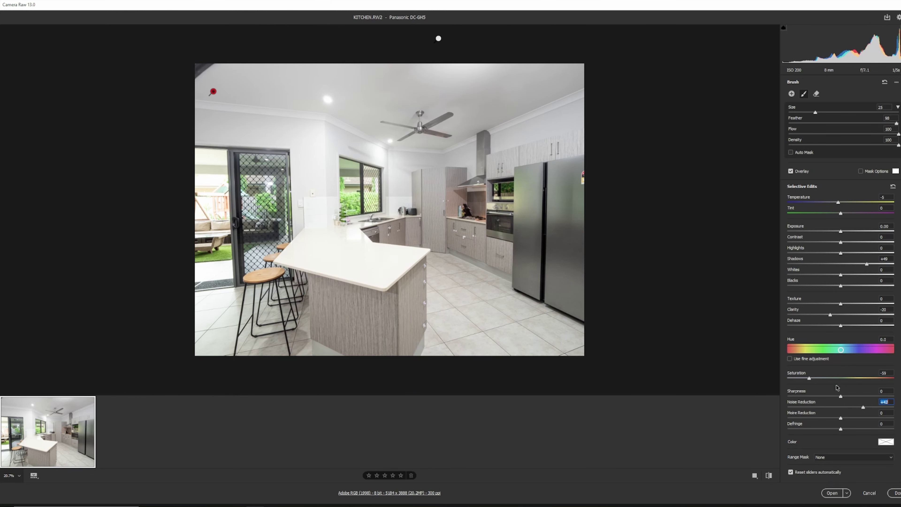
drag(842, 397, 869, 407)
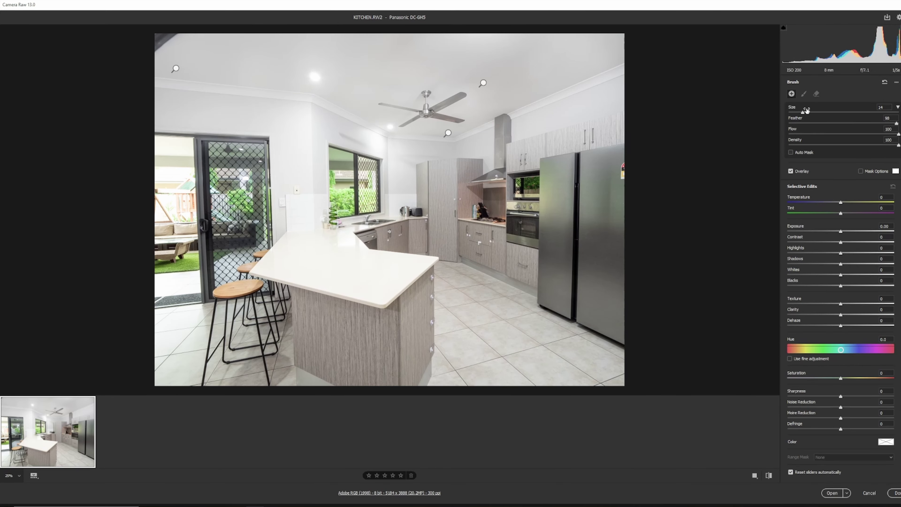
- Brush a new mask over the back cabinets with texture +15, sharpness +37, noise reduction +18, blacks -18 and shadows slightly above +44
drag(810, 113, 813, 113)
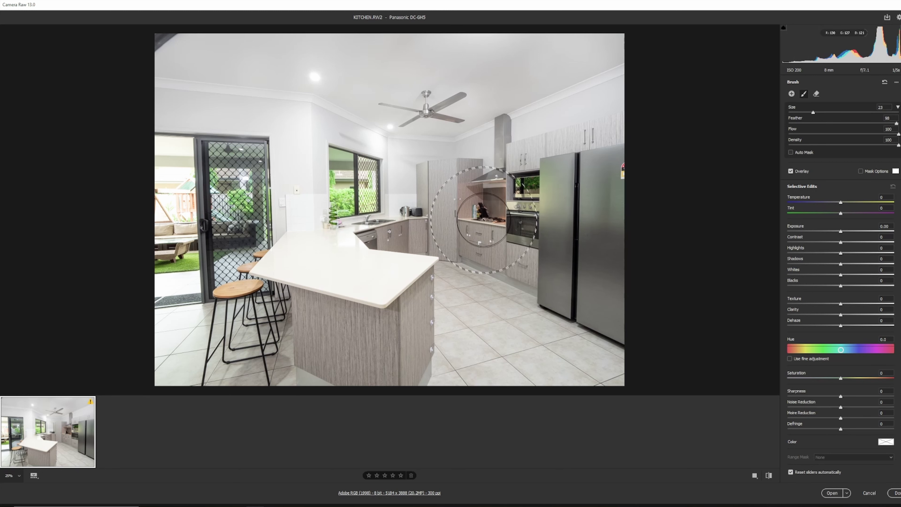
click(460, 208)
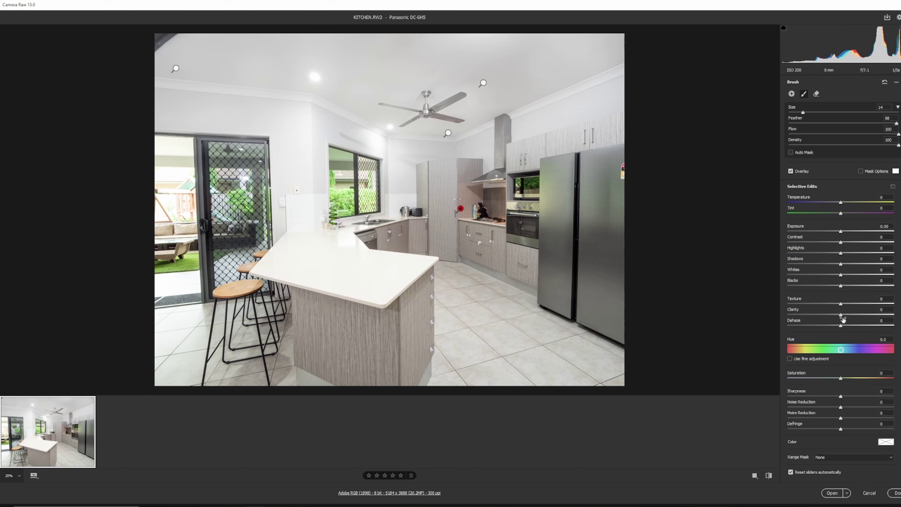
mouse_move(842, 305)
mouse_down()
mouse_move(888, 308)
mouse_move(849, 308)
mouse_up()
drag(842, 397, 864, 396)
drag(840, 407, 849, 407)
mouse_move(841, 265)
mouse_down()
mouse_move(864, 266)
mouse_move(831, 286)
mouse_up()
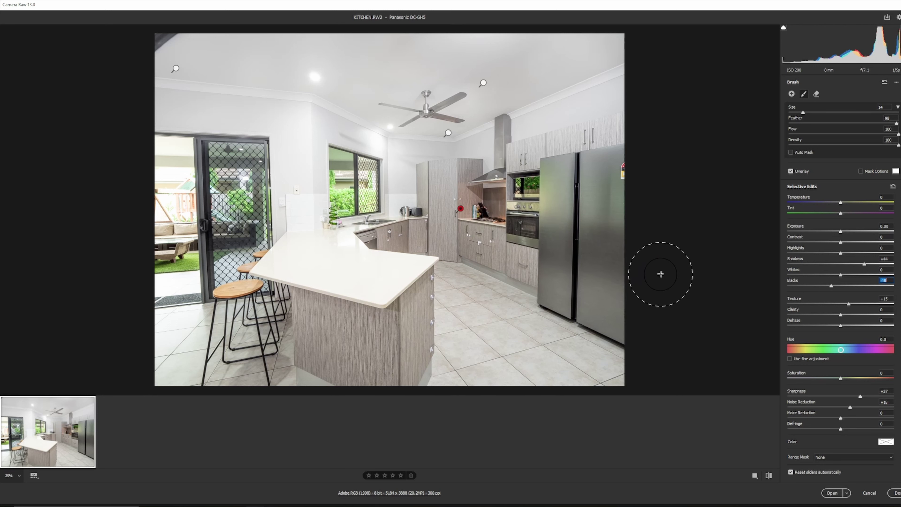
drag(864, 264, 868, 264)
click(900, 33)
- Paint a new brush mask over the outdoor views in the sliding door and window, using a size 5 eraser for cleanup
key(k)
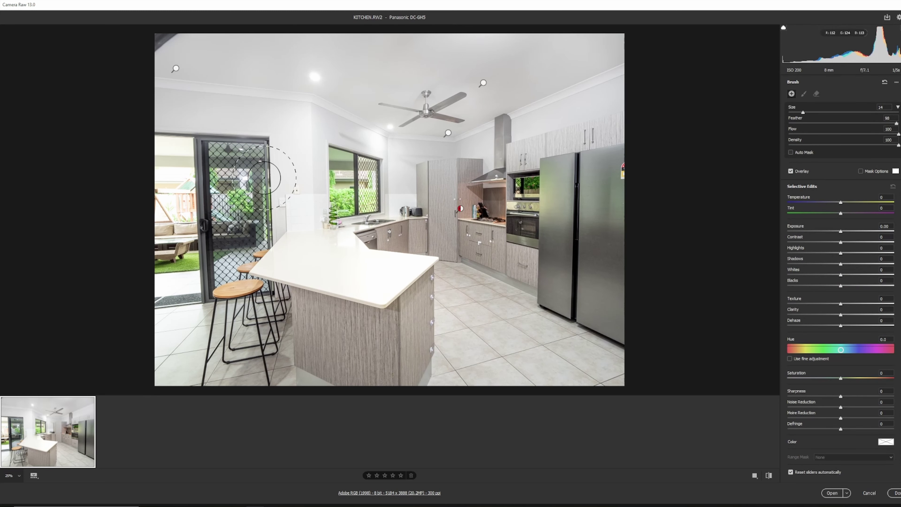
mouse_move(243, 149)
mouse_down()
mouse_move(249, 264)
mouse_move(187, 193)
mouse_move(192, 240)
mouse_up()
mouse_move(347, 174)
mouse_down()
mouse_move(348, 187)
mouse_move(356, 182)
mouse_up()
key(alt)
drag(799, 113, 793, 112)
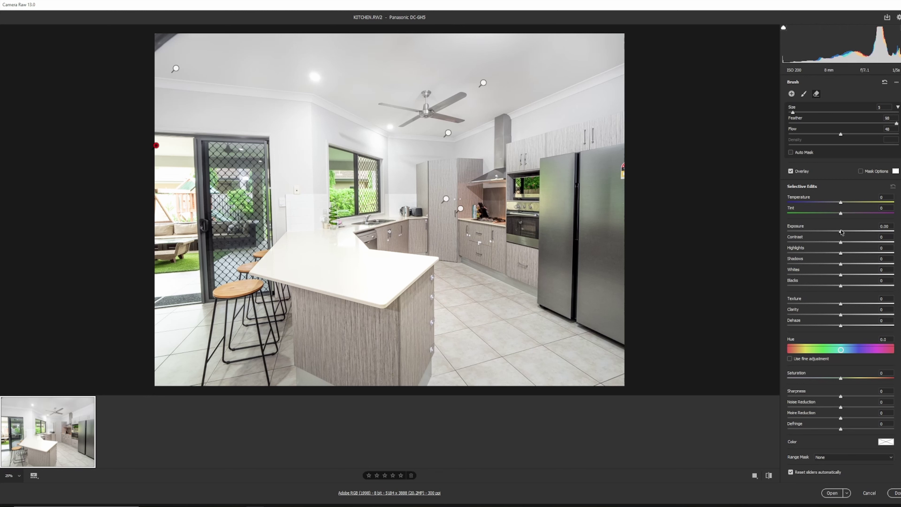
- Set the door and window mask to exposure -0.50 and highlights -71, and raise its noise reduction and shadows
drag(840, 231, 830, 231)
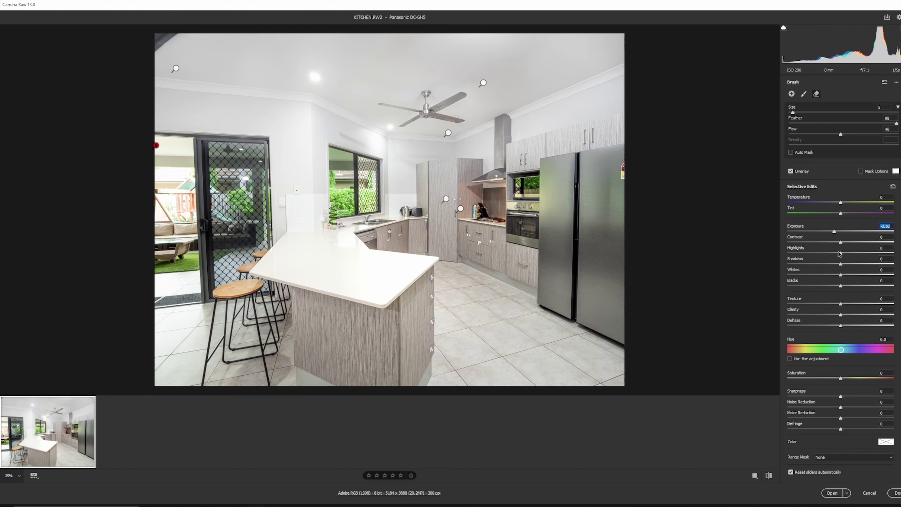
drag(839, 254, 802, 252)
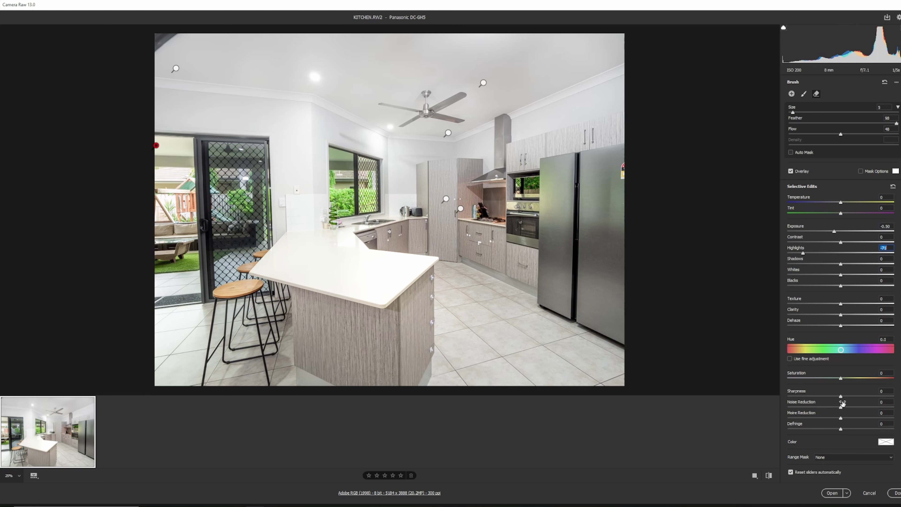
drag(840, 408, 864, 408)
drag(842, 265, 859, 264)
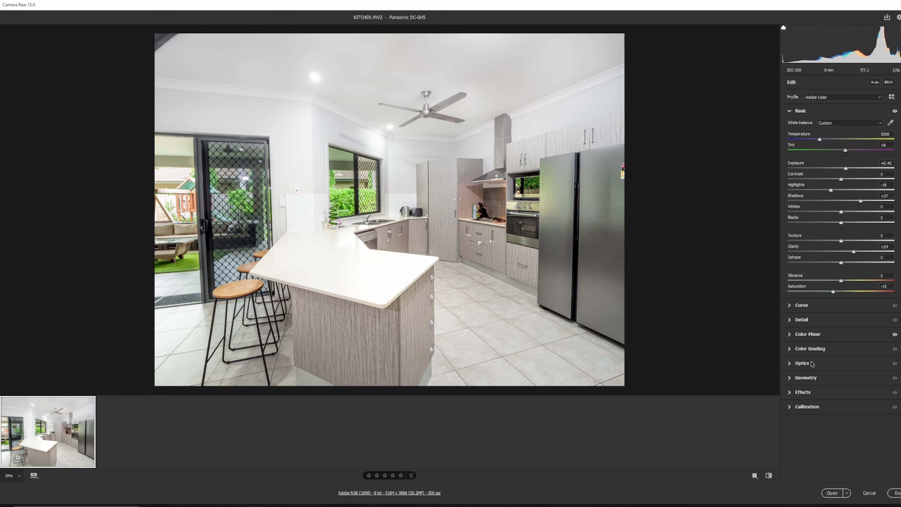
- Open the edited photo in Photoshop and place a vertical guide at about 400 px, beside the sliding door frame
click(801, 363)
click(831, 493)
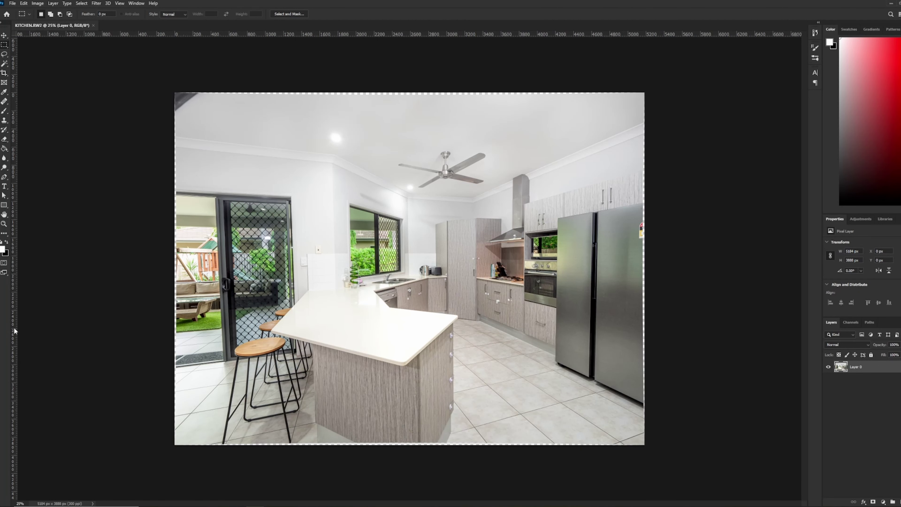
drag(14, 331, 212, 378)
- Add vertical guides at about 2600 px and 4900 px, skew the photo's lower corners outward and extend its right side to straighten the verticals
drag(14, 376, 609, 385)
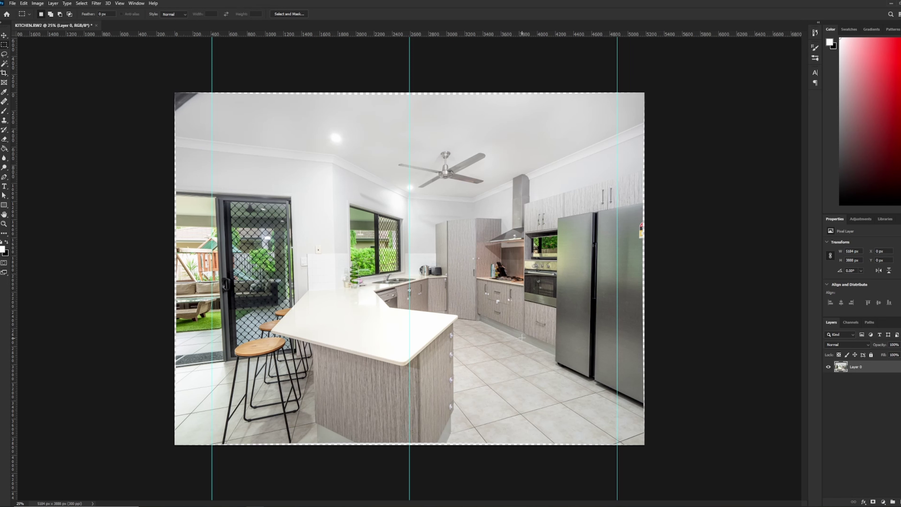
key(ctrl+t)
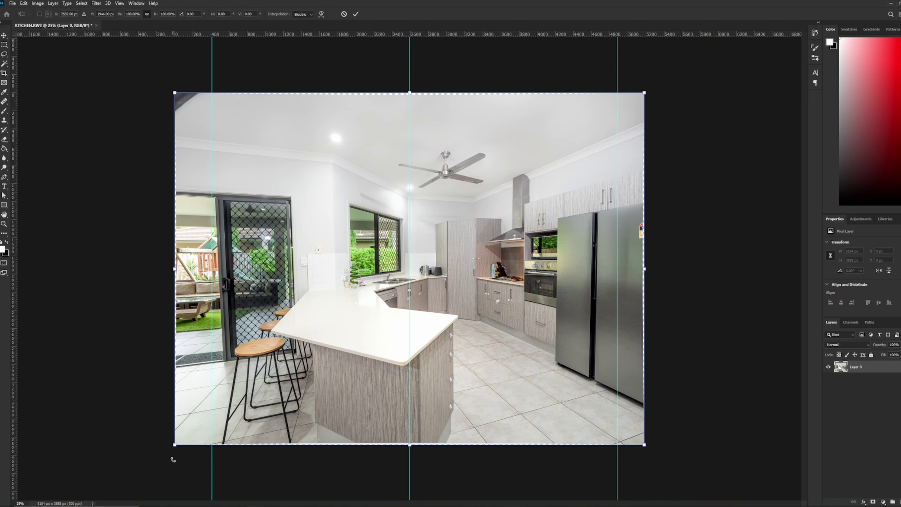
drag(177, 447, 173, 447)
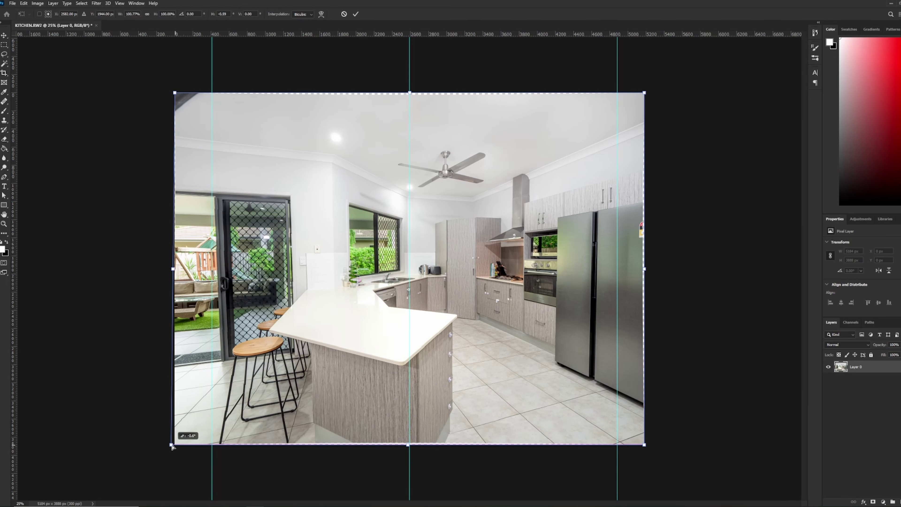
drag(172, 445, 158, 445)
drag(644, 445, 652, 445)
drag(649, 270, 658, 272)
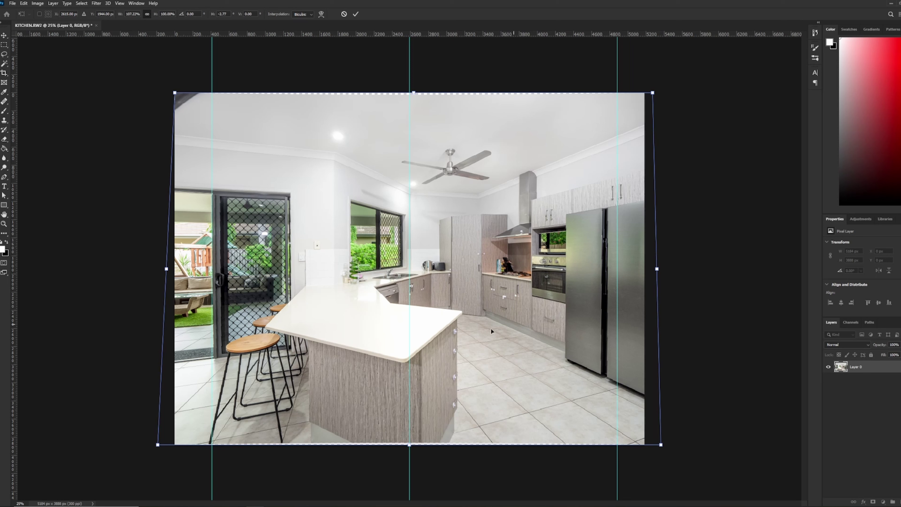
key(Return)
- Duplicate the straightened photo layer and stretch the original Layer 0 slightly upward from its top edge with Free Transform
key(ctrl+j)
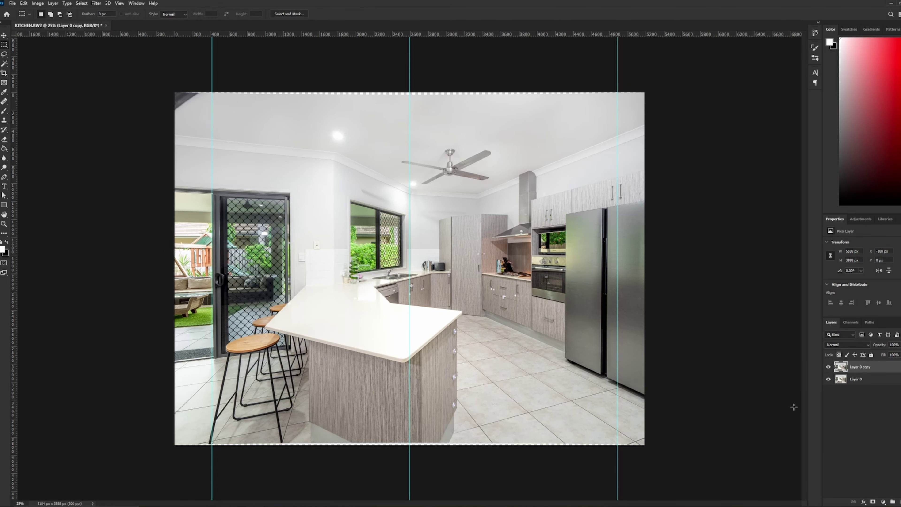
click(870, 382)
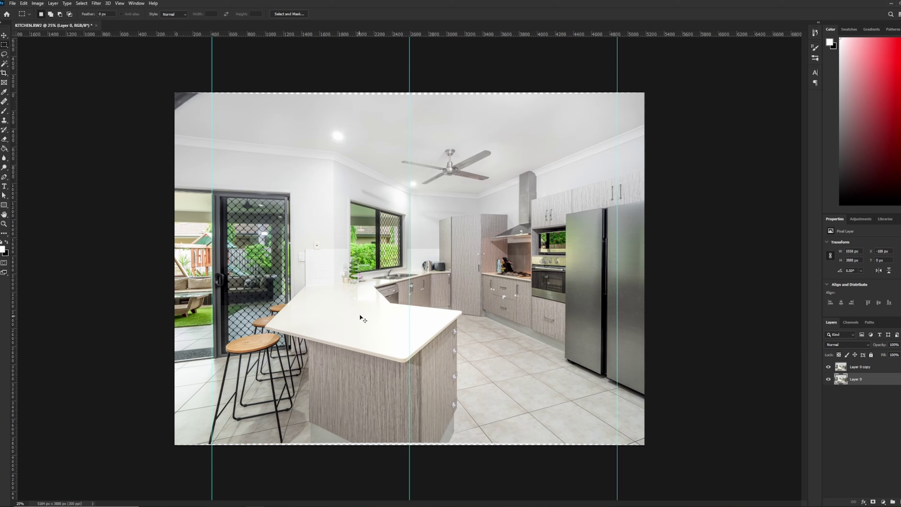
key(ctrl+t)
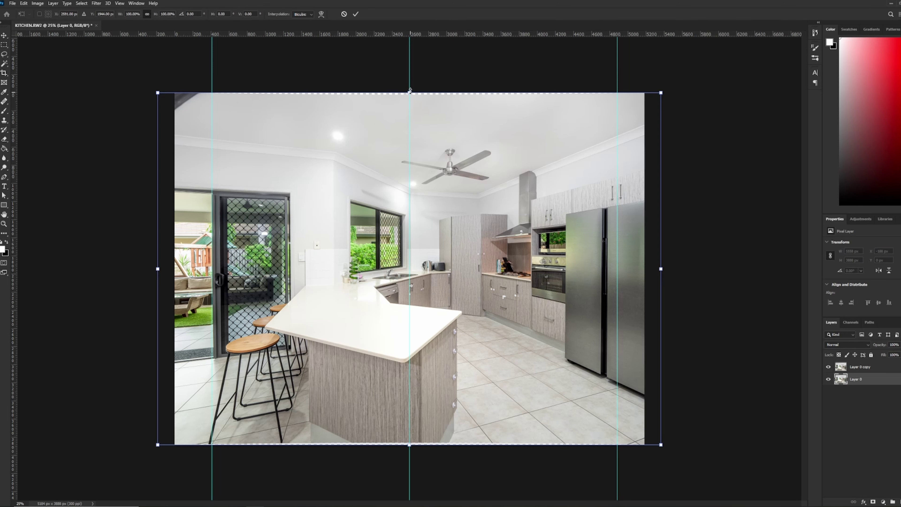
drag(410, 90, 410, 88)
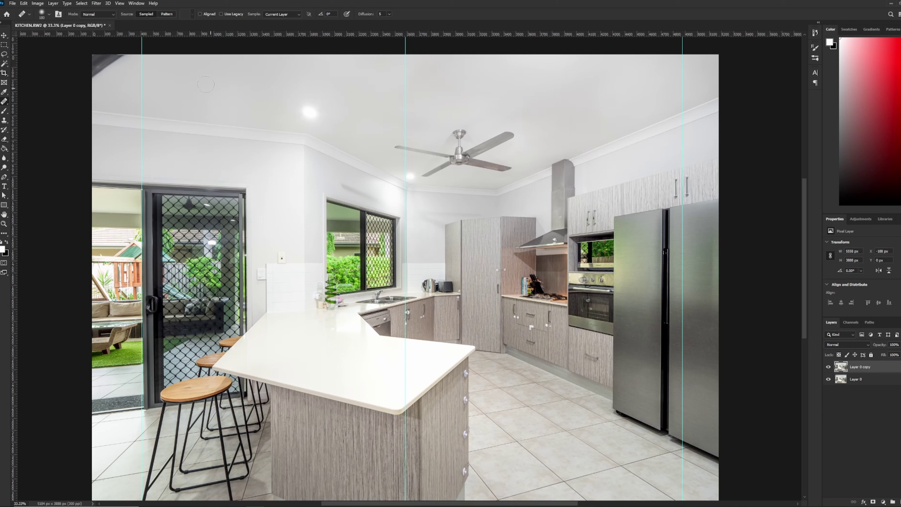
- On Layer 0 copy, heal away the dark patch in the ceiling's upper-left corner and the shadow on the wall above the window
mouse_move(120, 57)
mouse_down()
mouse_move(94, 67)
mouse_move(108, 76)
mouse_move(120, 59)
mouse_move(101, 61)
mouse_move(102, 78)
mouse_move(113, 54)
mouse_move(95, 49)
mouse_move(99, 72)
mouse_move(127, 56)
mouse_move(108, 47)
mouse_move(103, 81)
mouse_move(90, 55)
mouse_up()
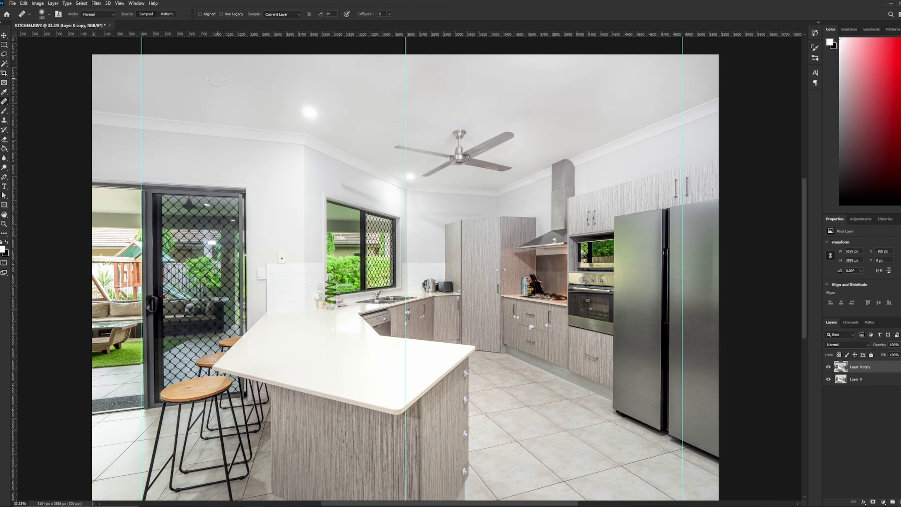
scroll(376, 116, up, 3)
alt+click(319, 330)
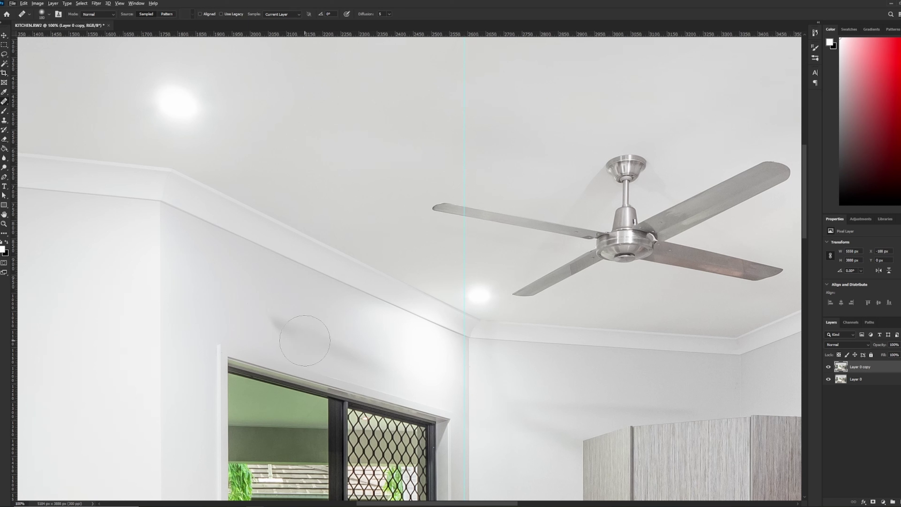
key(bracketleft)
key(bracketleft)
alt+click(273, 95)
drag(271, 318, 317, 340)
click(317, 339)
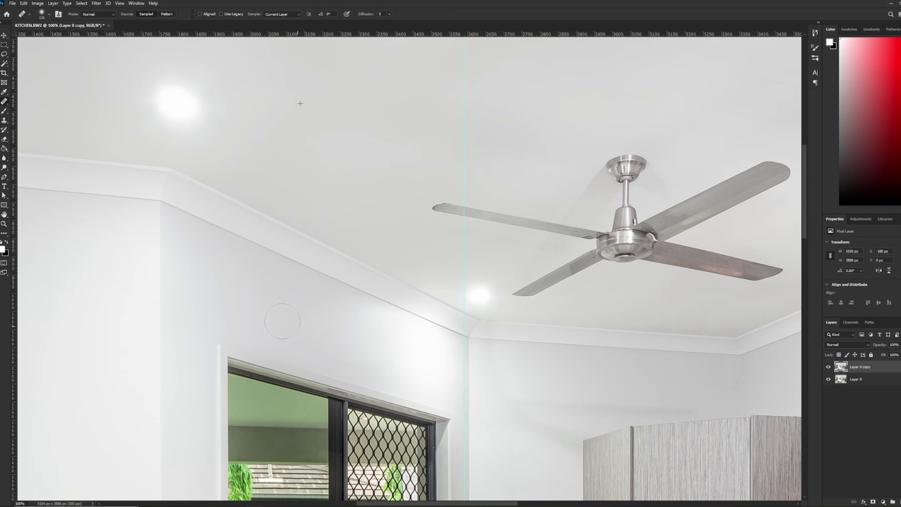
drag(589, 363, 471, 375)
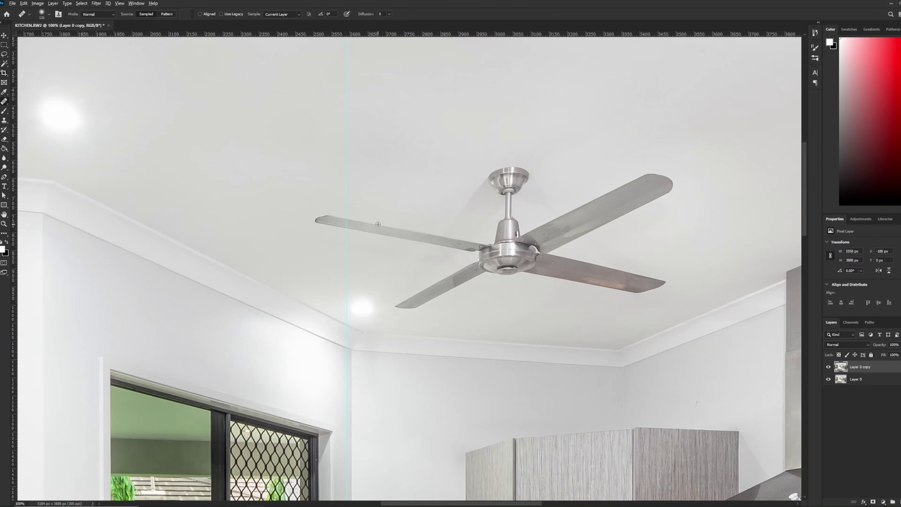
alt+click(381, 192)
click(439, 236)
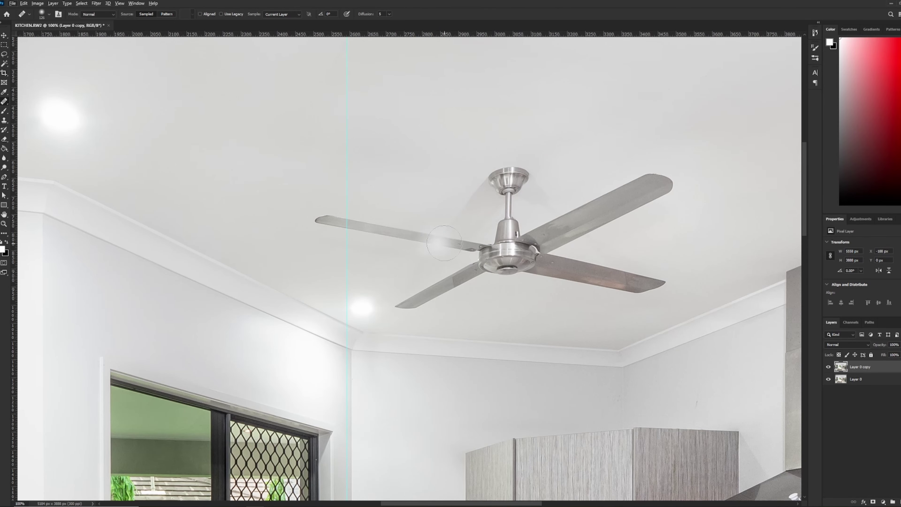
key(ctrl+z)
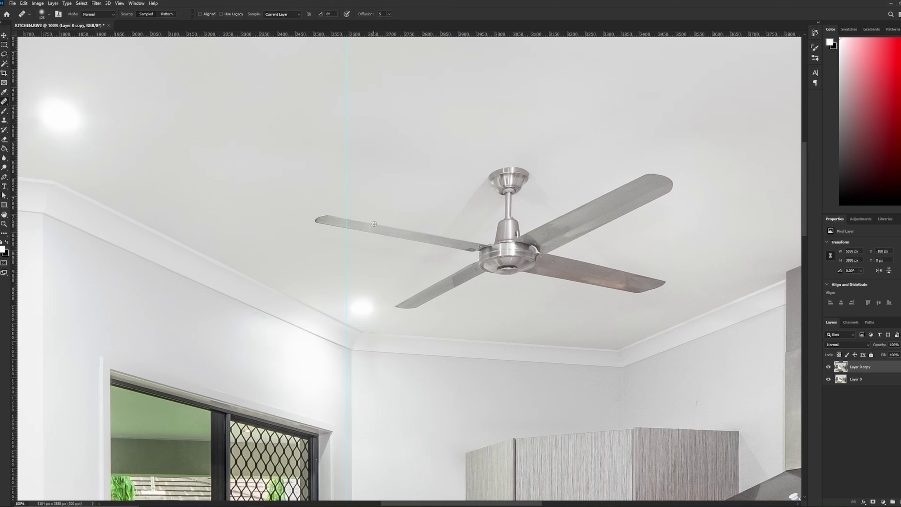
- Heal the ceiling fan's faint shadows on the ceiling beside its mount and left-hand blades, sampling clean ceiling
click(440, 236)
click(441, 236)
alt+click(246, 207)
drag(401, 269, 398, 276)
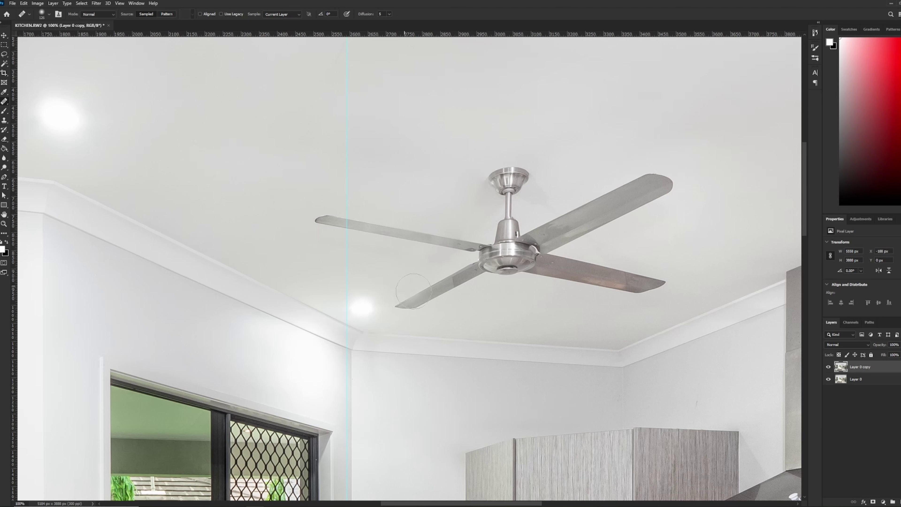